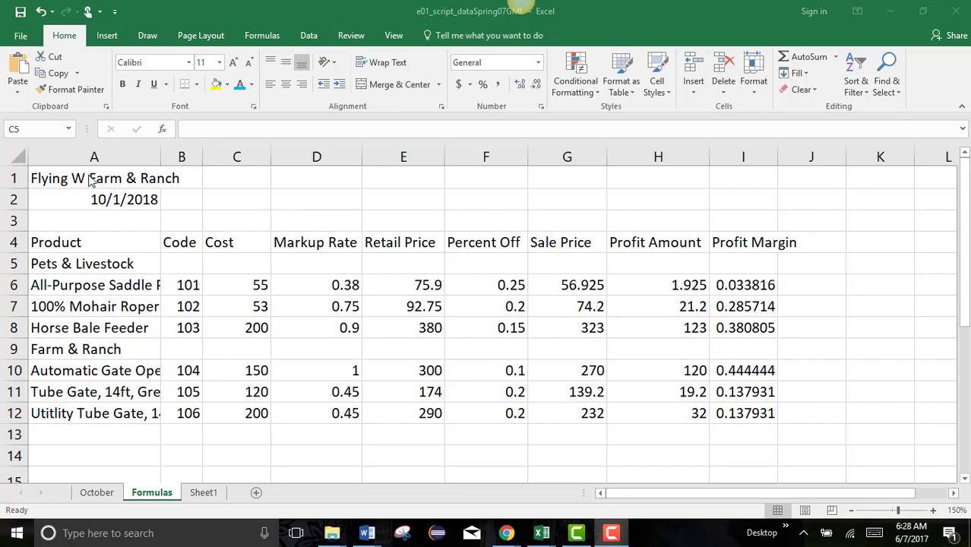
- Widen column A to show the full product names, trimming it to just fit the longest entry in A12
{"action": "left_click", "coordinate": [87, 285]}
{"action": "left_click", "coordinate": [77, 310]}
{"action": "left_click", "coordinate": [73, 328]}
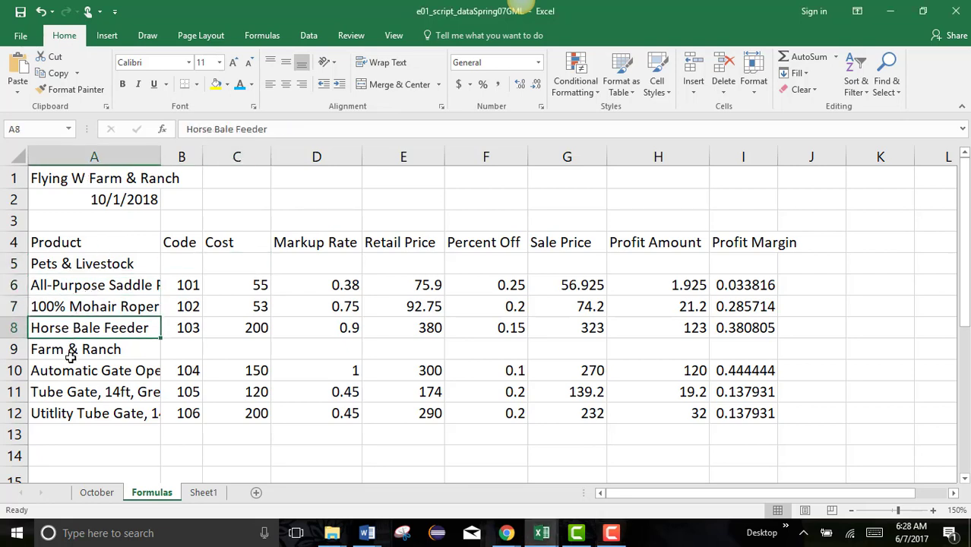
{"action": "left_click", "coordinate": [74, 352]}
{"action": "left_click", "coordinate": [71, 373]}
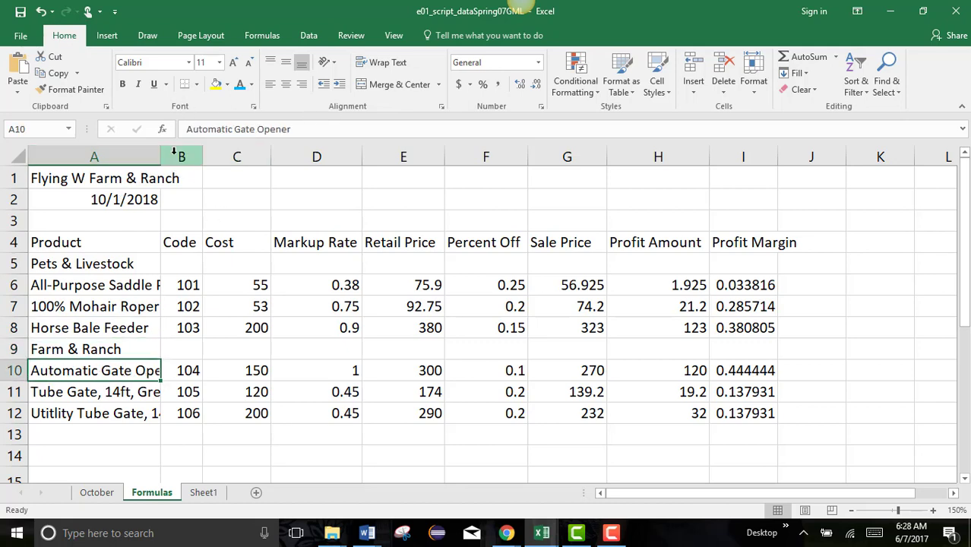
{"action": "double_click", "coordinate": [159, 154]}
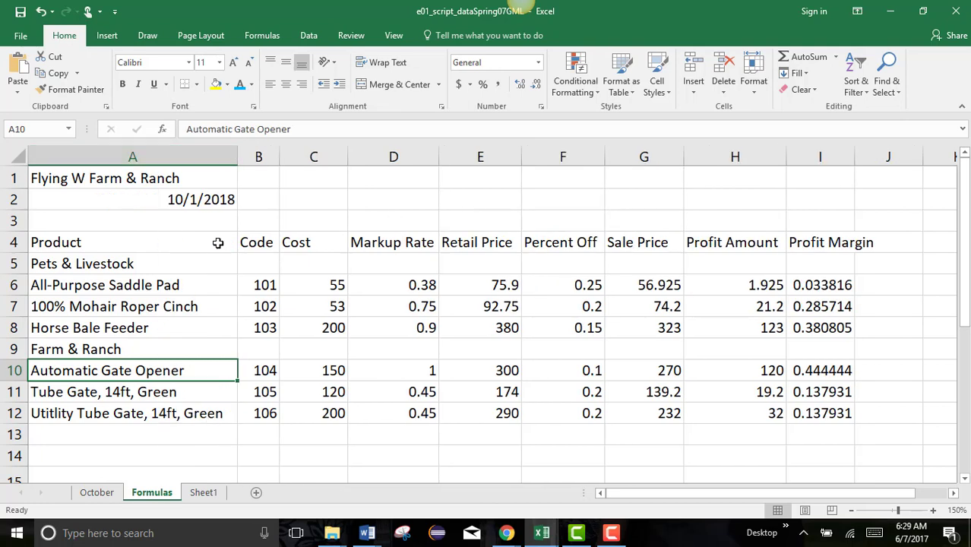
{"action": "left_click", "coordinate": [220, 417]}
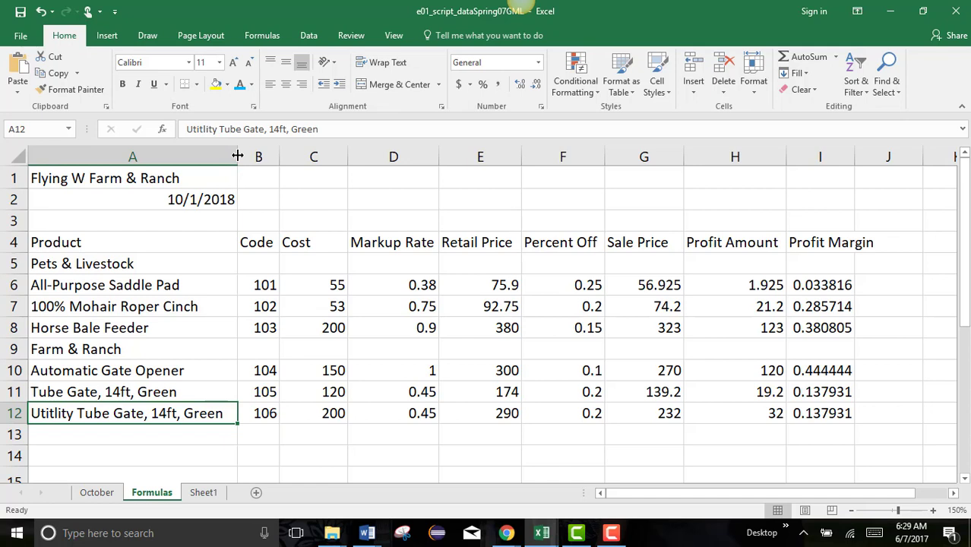
{"action": "mouse_move", "coordinate": [237, 156]}
{"action": "left_mouse_down"}
{"action": "mouse_move", "coordinate": [261, 155]}
{"action": "mouse_move", "coordinate": [225, 152]}
{"action": "left_mouse_up"}
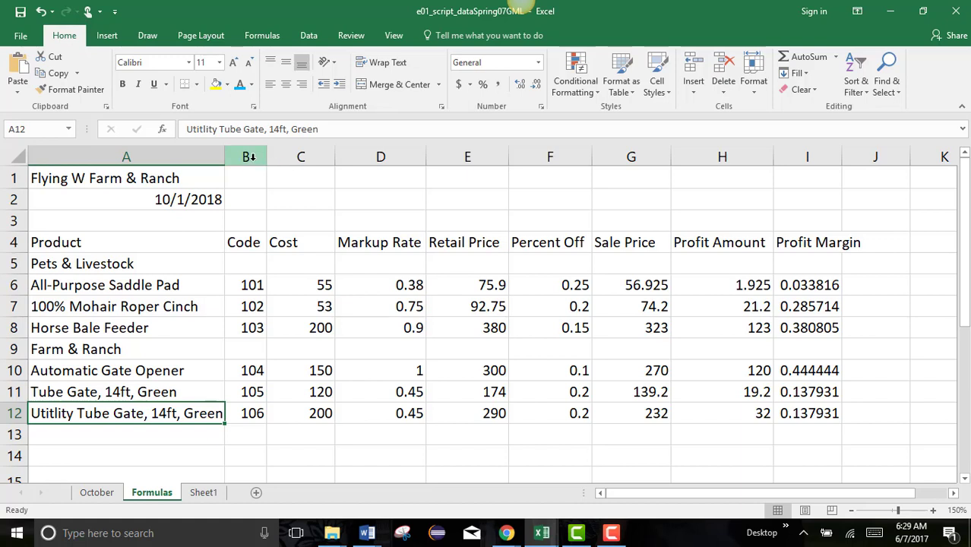
- AutoFit the widths of columns B and C together to match their contents
{"action": "left_click_drag", "start_coordinate": [249, 156], "coordinate": [319, 157]}
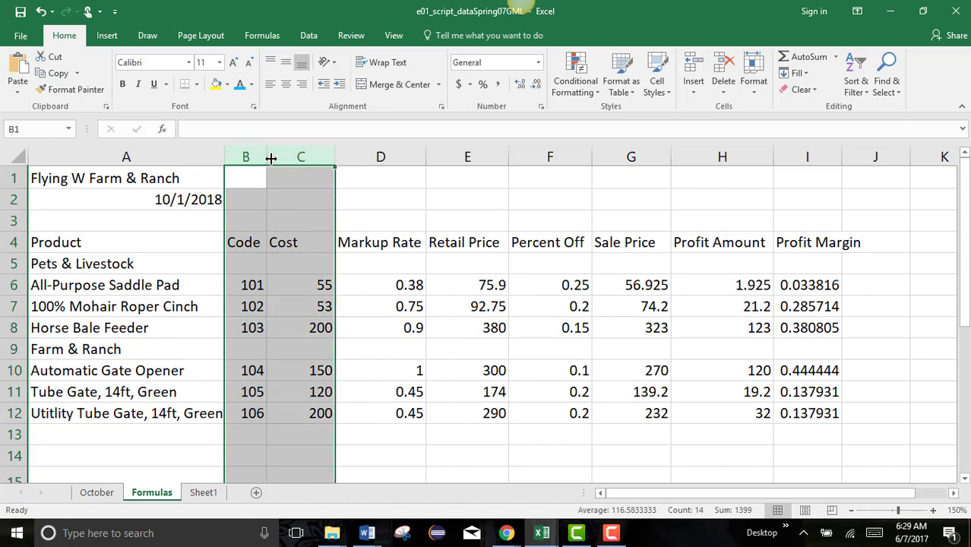
{"action": "double_click", "coordinate": [335, 156]}
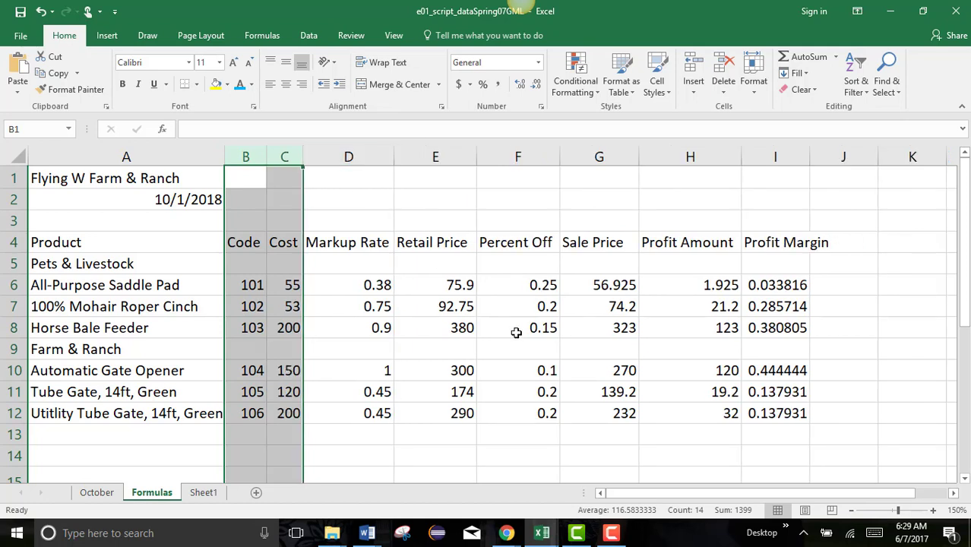
{"action": "left_click", "coordinate": [490, 332]}
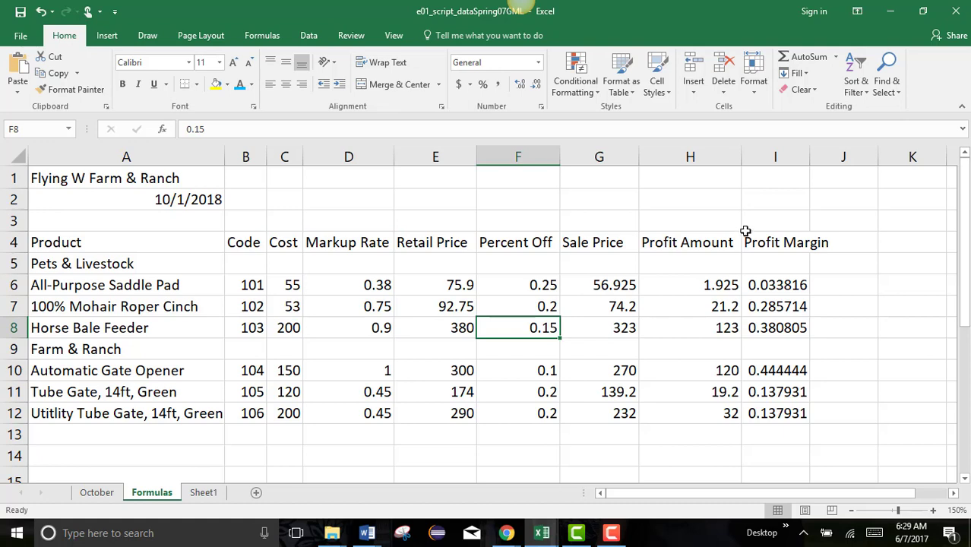
- Set the width of column G, Sale Price, to exactly 10
{"action": "left_click", "coordinate": [600, 156]}
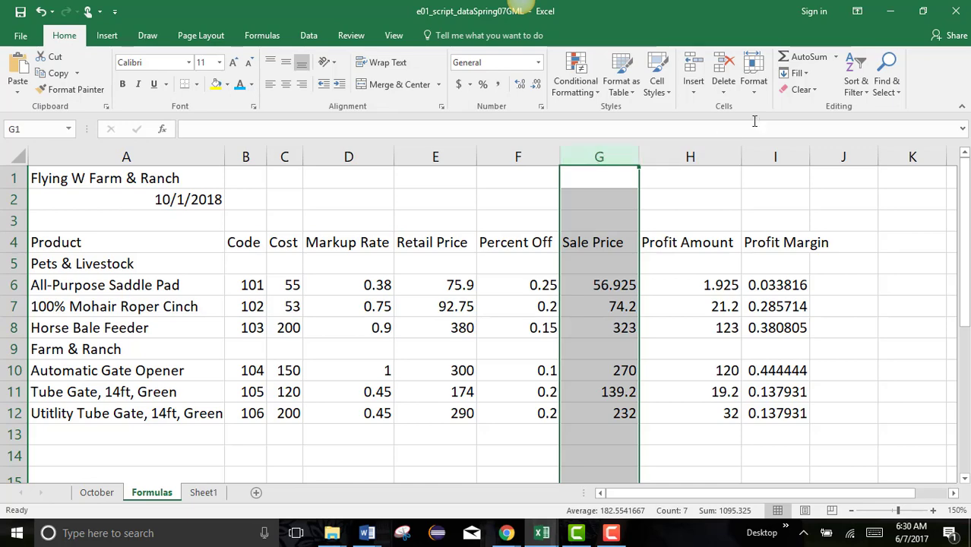
{"action": "left_click", "coordinate": [757, 91]}
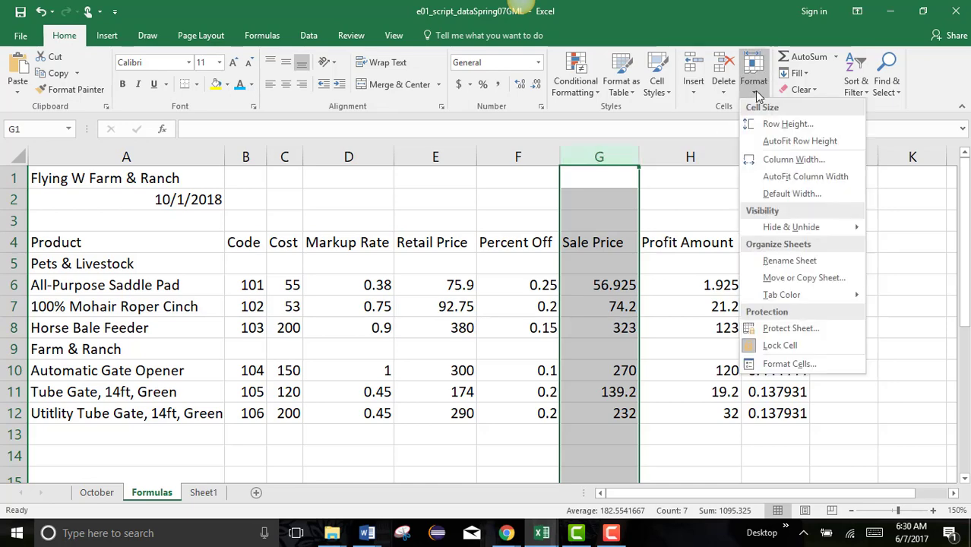
{"action": "left_click", "coordinate": [767, 165]}
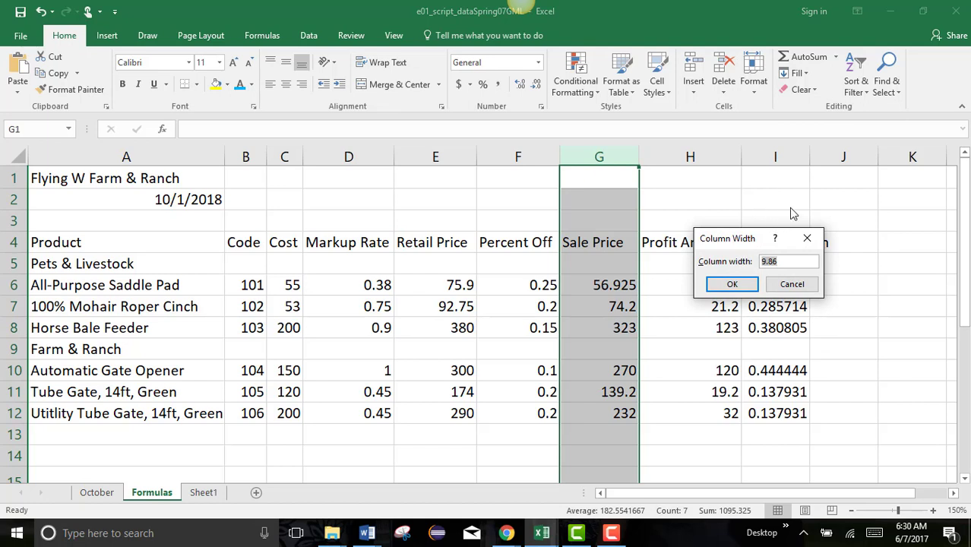
{"action": "type", "text": "10"}
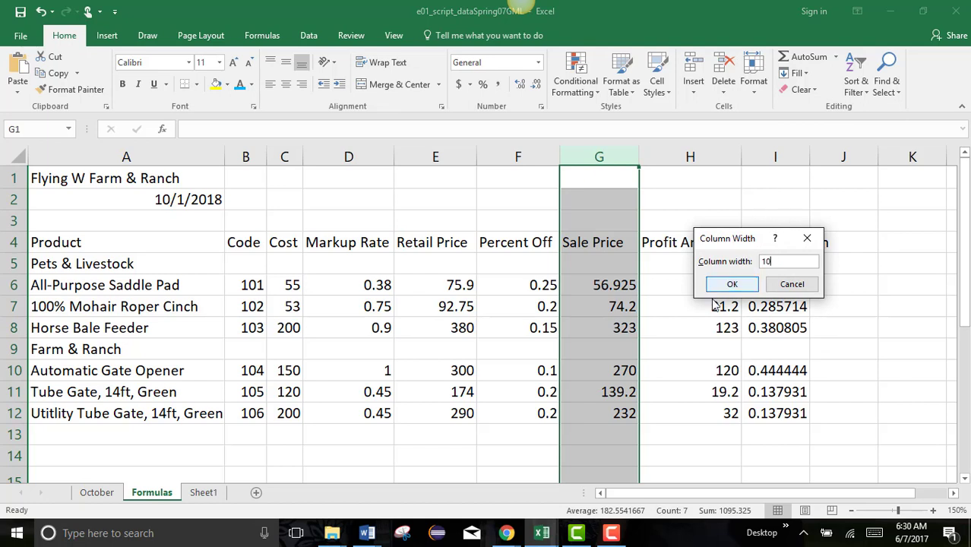
{"action": "left_click", "coordinate": [732, 286]}
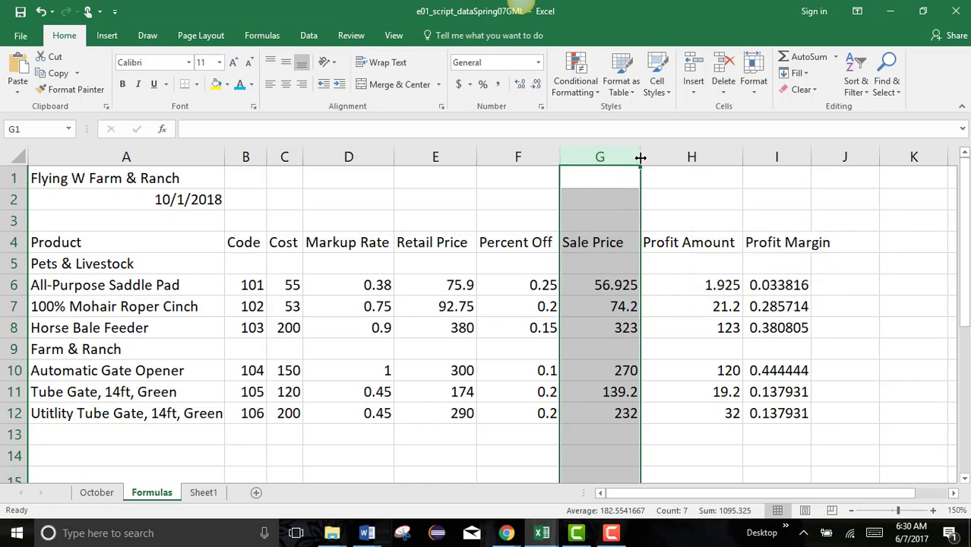
{"action": "left_click_drag", "start_coordinate": [641, 157], "coordinate": [641, 157]}
{"action": "left_click", "coordinate": [756, 93]}
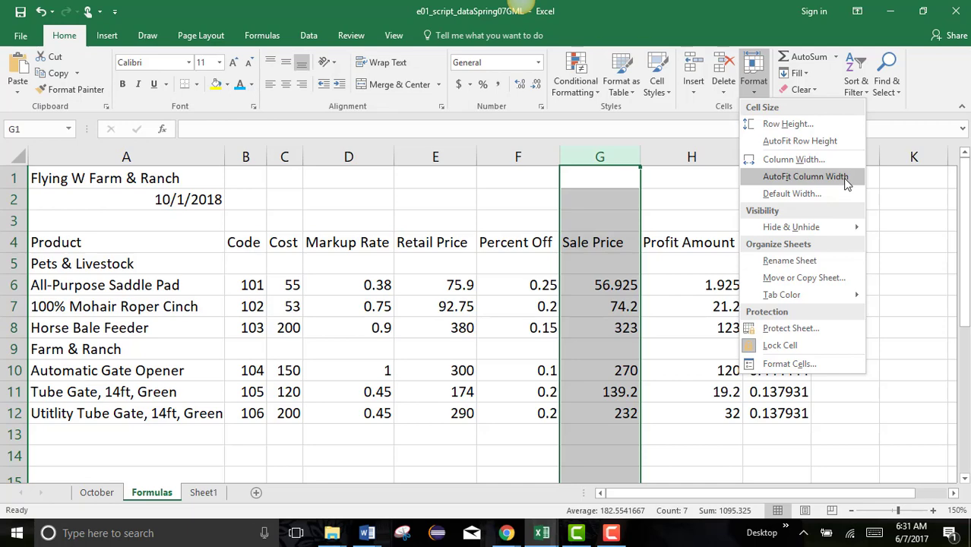
{"action": "left_click", "coordinate": [481, 241]}
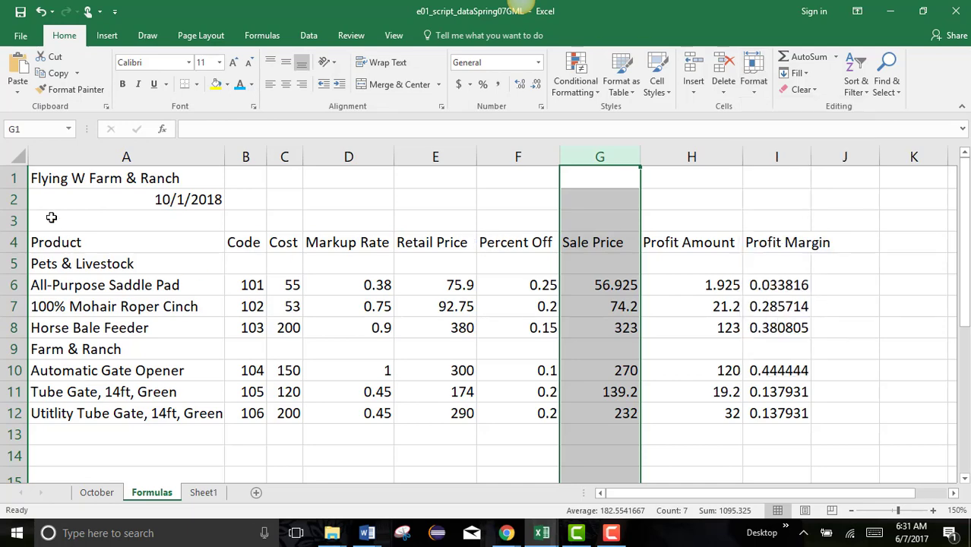
- Increase the height of row 1, which holds the Flying W Farm & Ranch title, to 25
{"action": "left_click", "coordinate": [70, 182]}
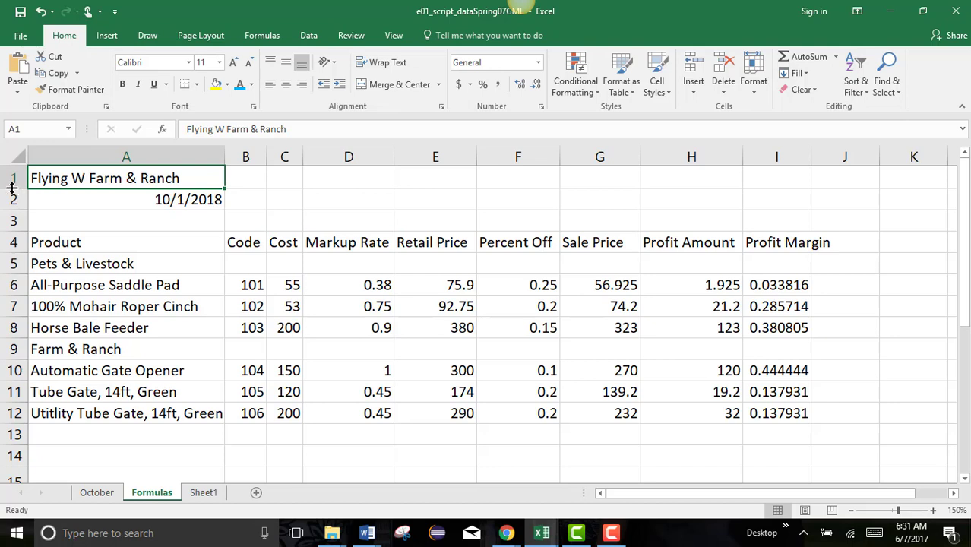
{"action": "left_click_drag", "start_coordinate": [12, 188], "coordinate": [13, 199]}
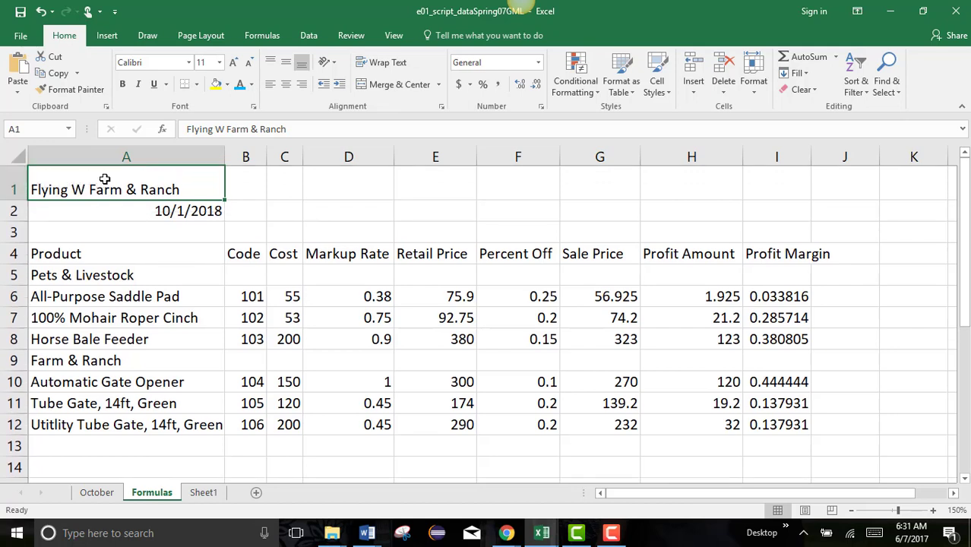
{"action": "left_click", "coordinate": [752, 91]}
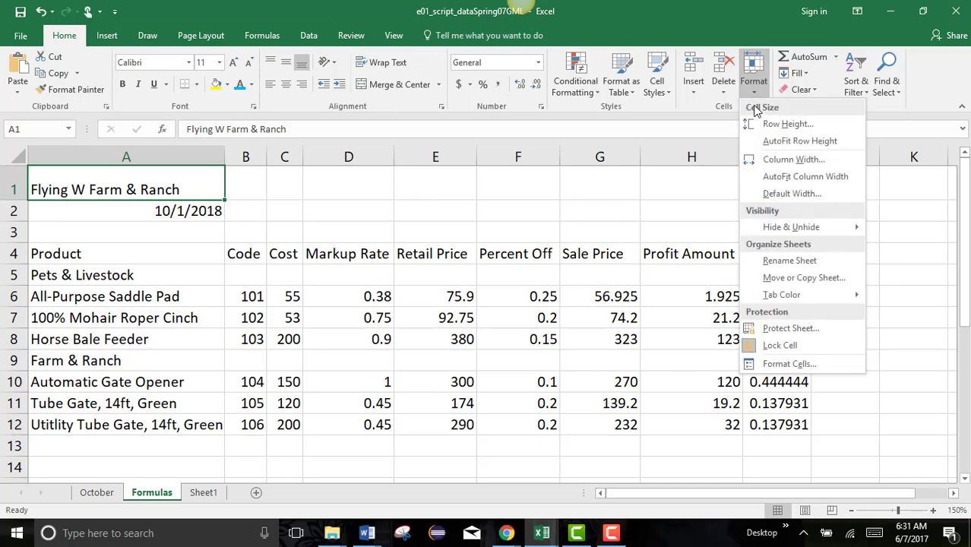
{"action": "left_click", "coordinate": [769, 126]}
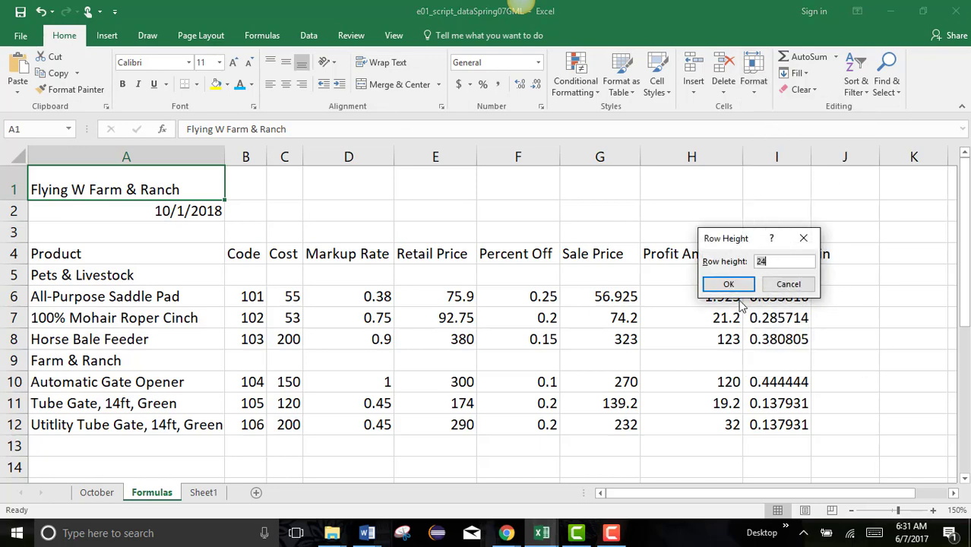
{"action": "type", "text": "25"}
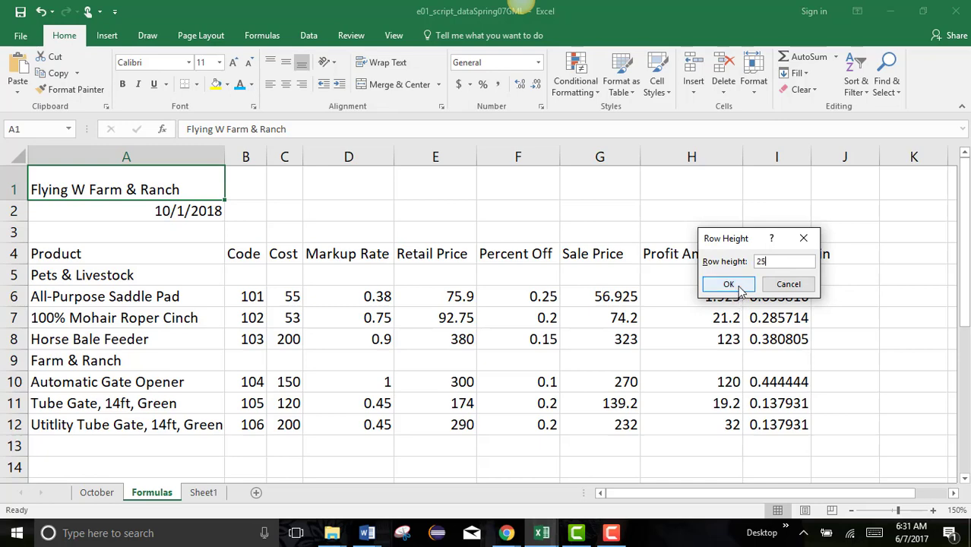
{"action": "left_click", "coordinate": [728, 284]}
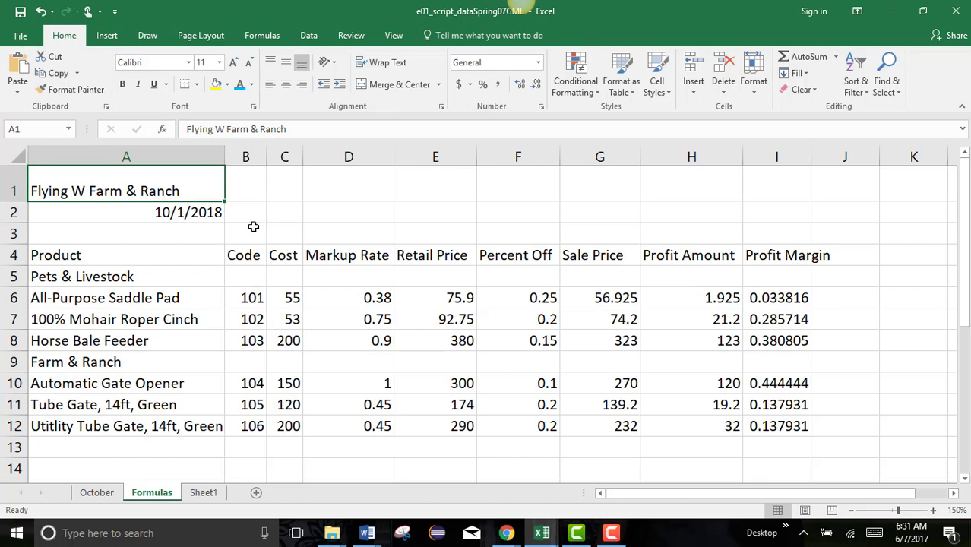
- Look through the product codes in column B, from the Code heading down to row 12
{"action": "left_click", "coordinate": [243, 257]}
{"action": "left_click", "coordinate": [240, 297]}
{"action": "left_click", "coordinate": [244, 320]}
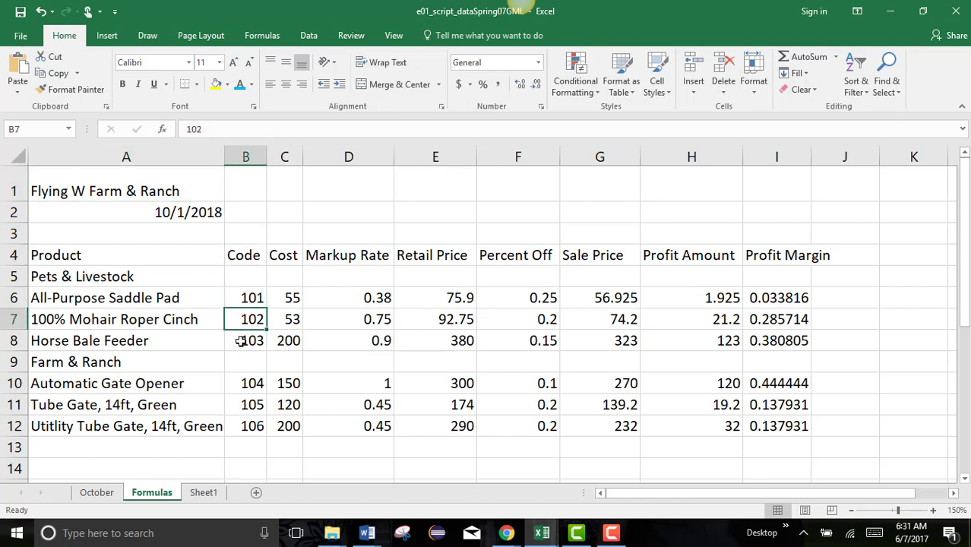
{"action": "left_click", "coordinate": [243, 341]}
{"action": "left_click", "coordinate": [244, 385]}
{"action": "left_click", "coordinate": [242, 408]}
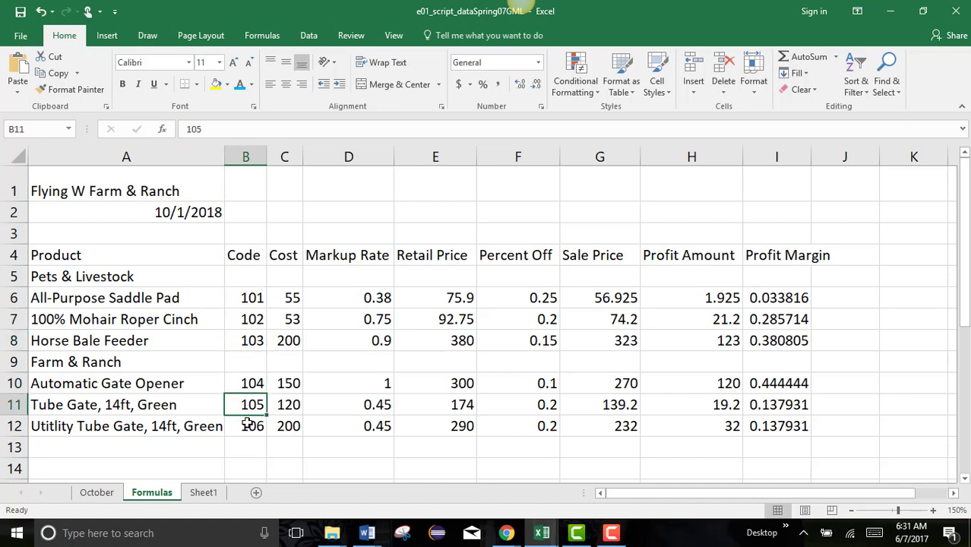
{"action": "left_click", "coordinate": [250, 426]}
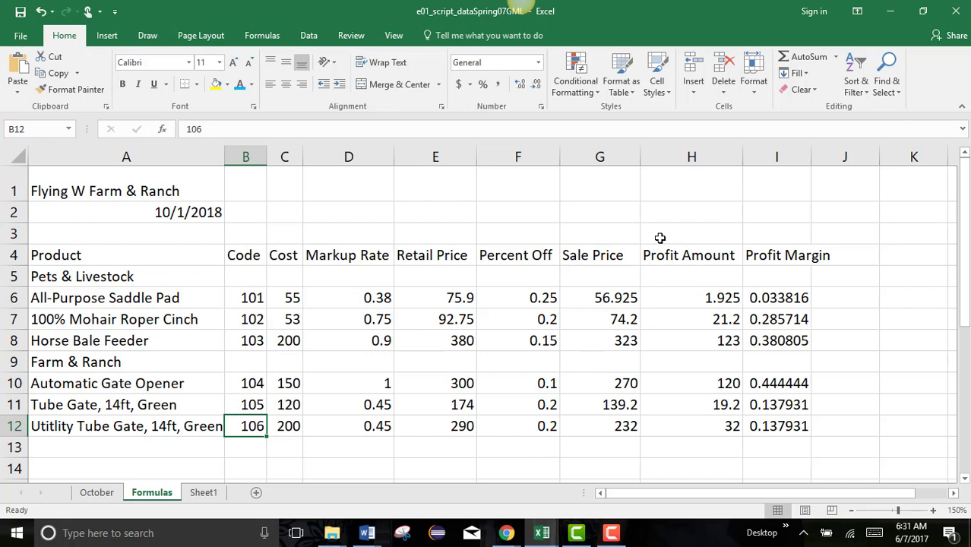
- Hide column B, which contains the product codes
{"action": "left_click", "coordinate": [246, 157]}
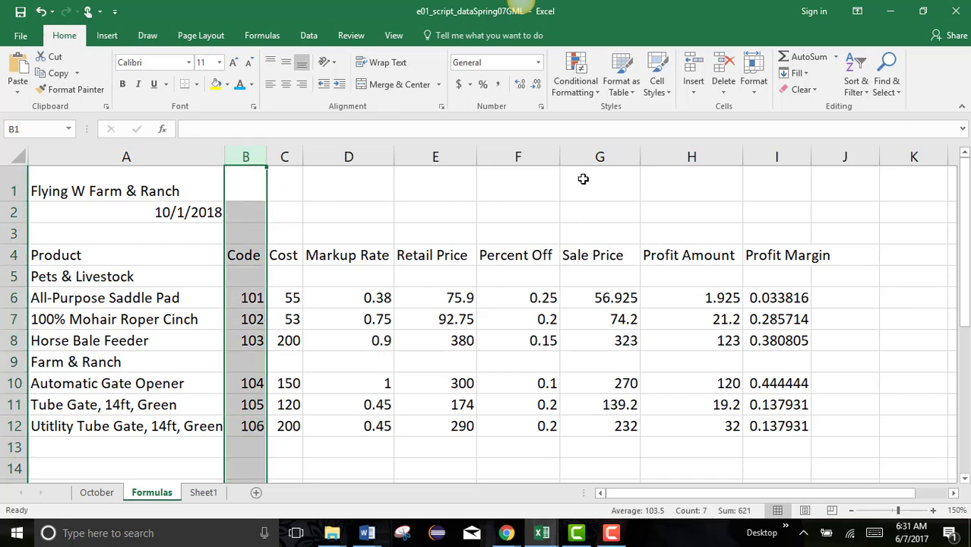
{"action": "left_click", "coordinate": [755, 90]}
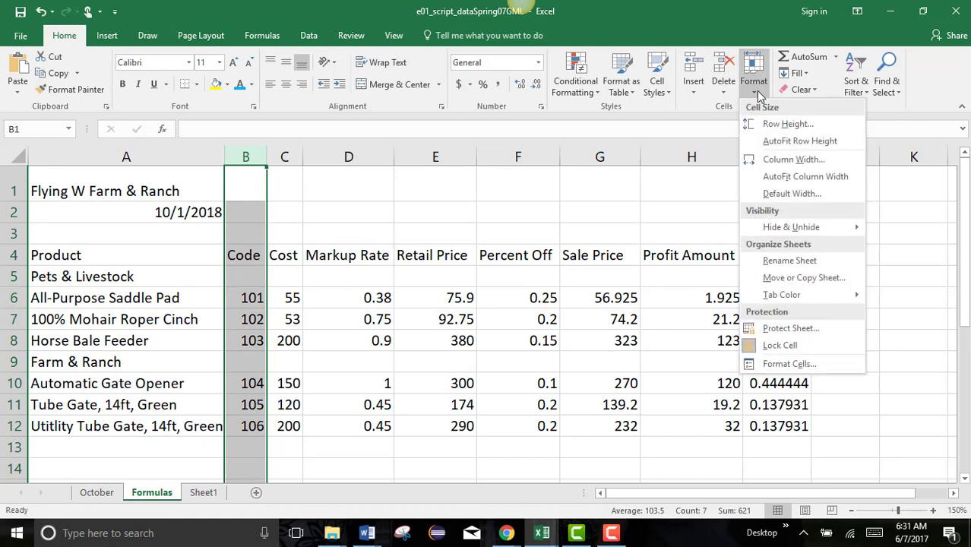
{"action": "mouse_move", "coordinate": [766, 231]}
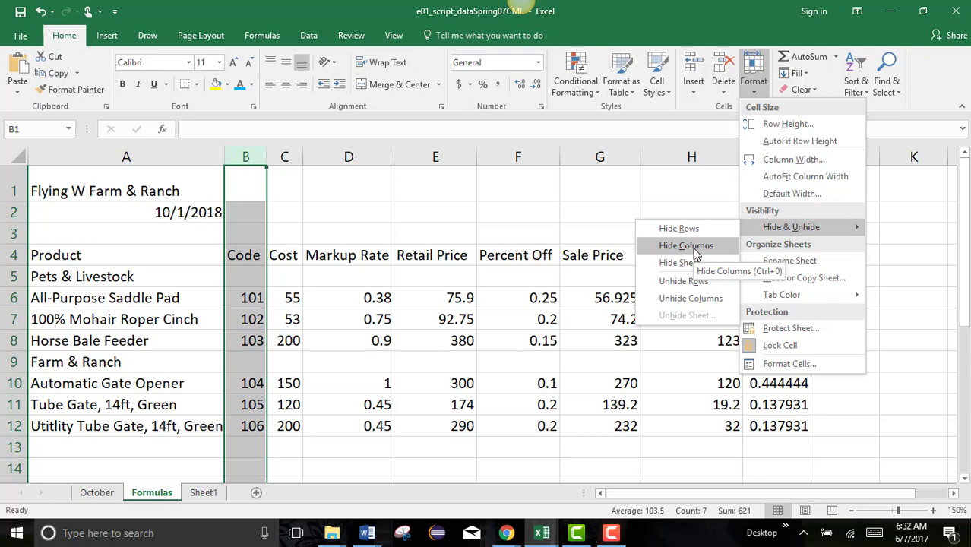
{"action": "right_click", "coordinate": [247, 159]}
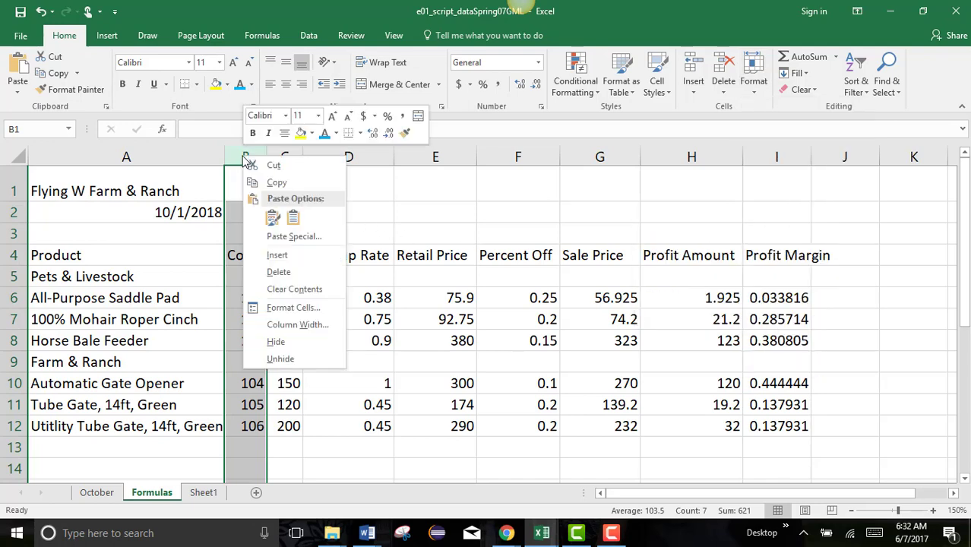
{"action": "left_click", "coordinate": [301, 345]}
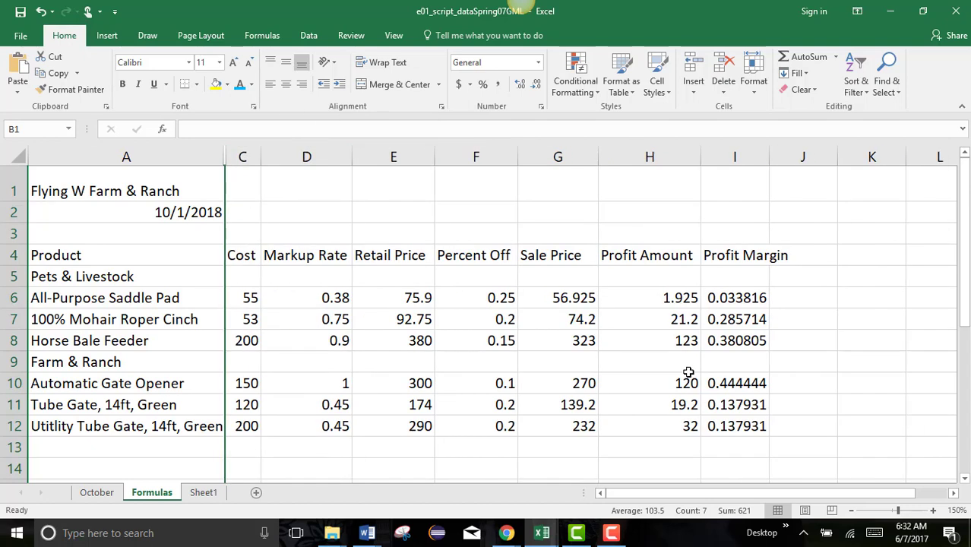
{"action": "left_click", "coordinate": [674, 364]}
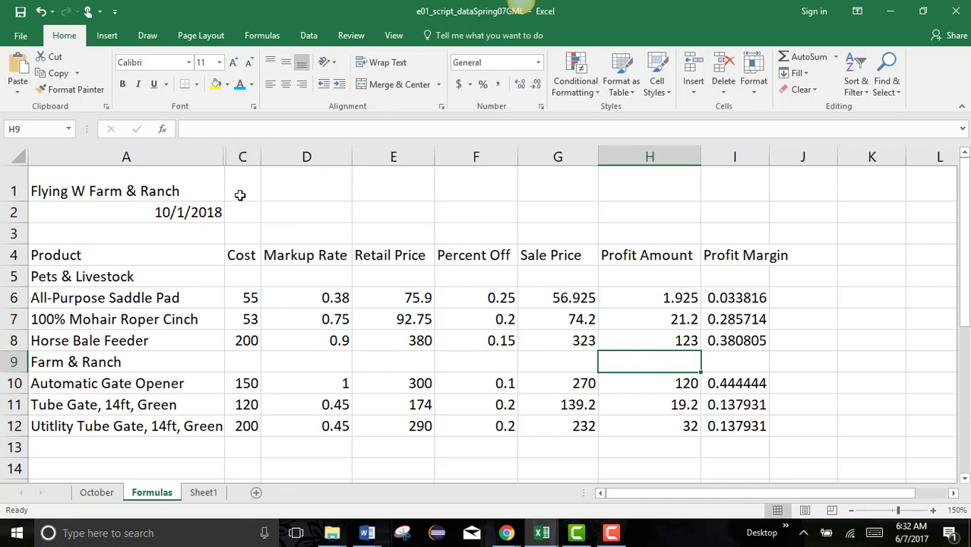
- Unhide the Code column located between columns A and C
{"action": "left_click_drag", "start_coordinate": [190, 156], "coordinate": [259, 178]}
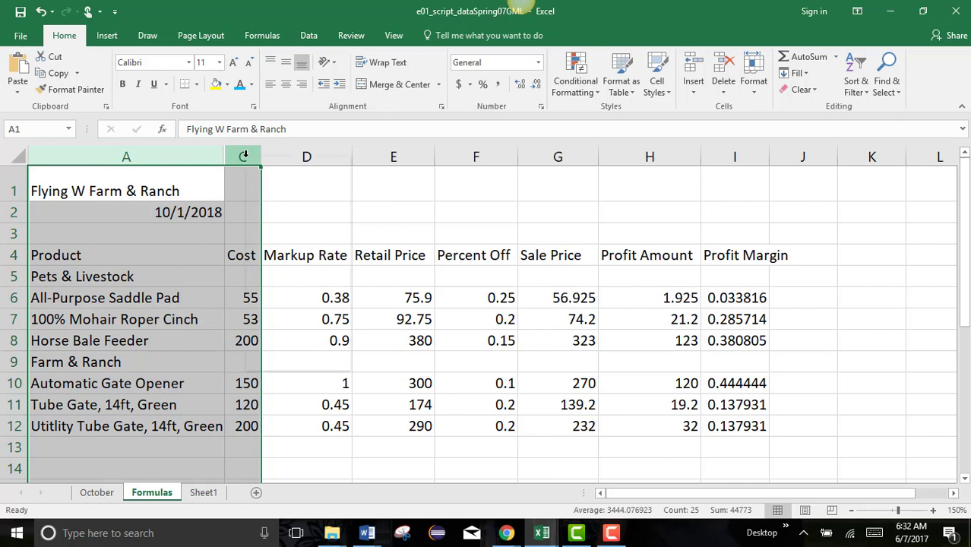
{"action": "right_click", "coordinate": [245, 156]}
{"action": "left_click", "coordinate": [342, 360]}
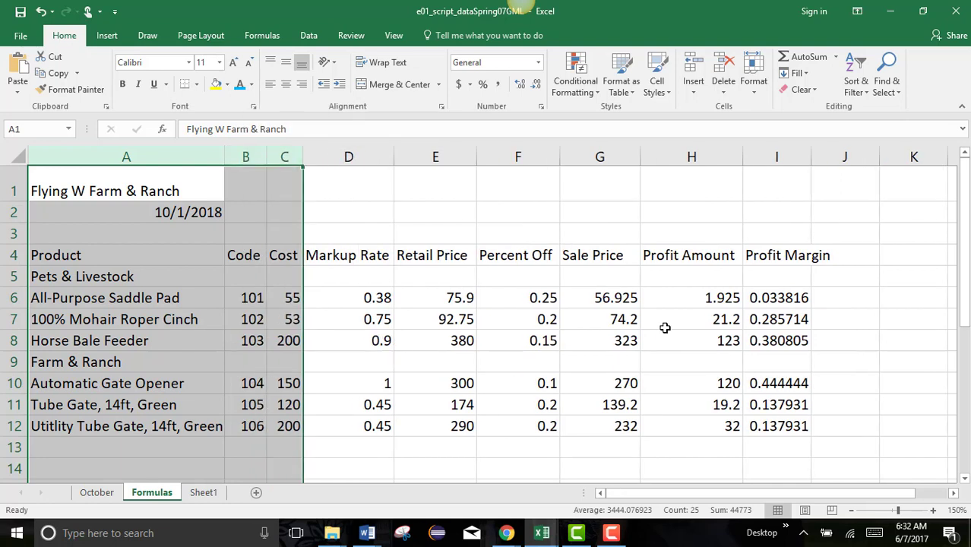
- Hide the Code column (column B) again
{"action": "left_click", "coordinate": [247, 156]}
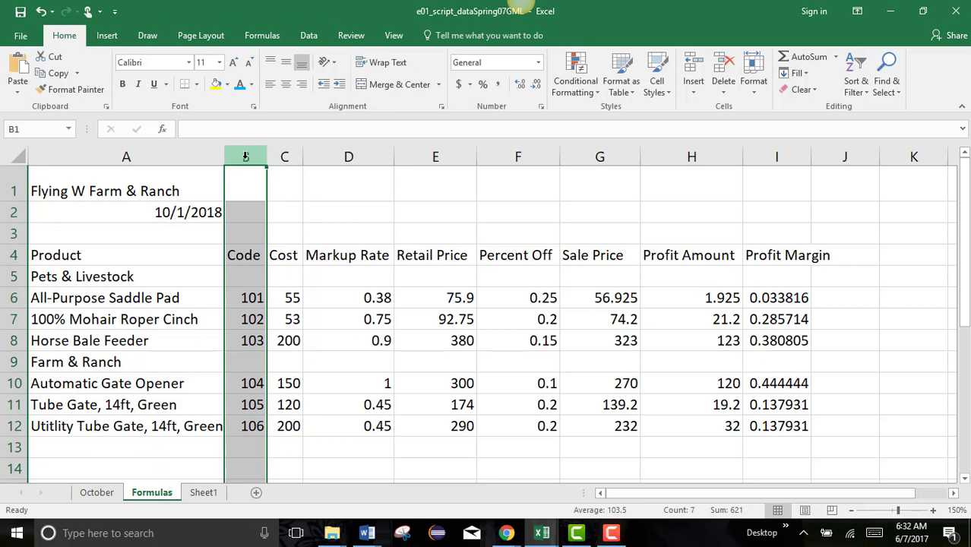
{"action": "right_click", "coordinate": [245, 157]}
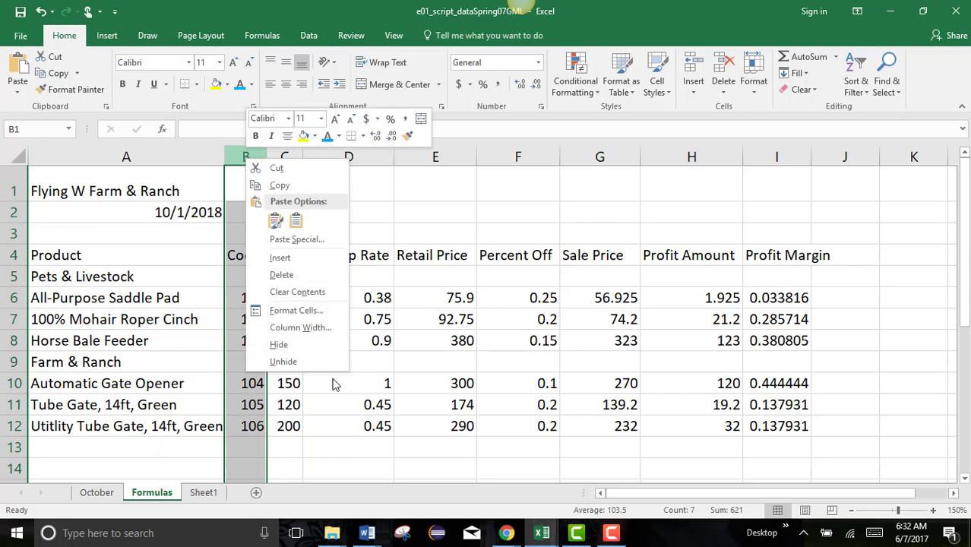
{"action": "left_click", "coordinate": [302, 348]}
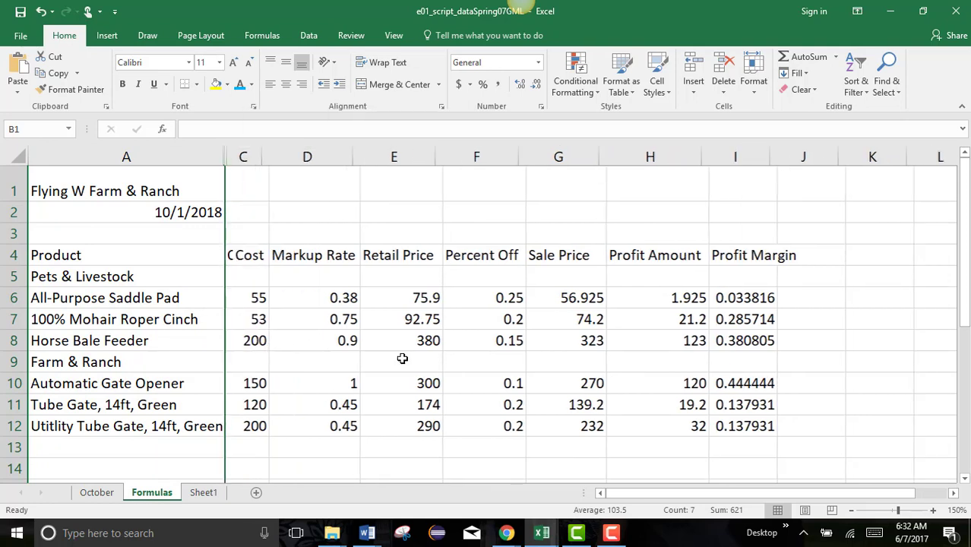
{"action": "left_click", "coordinate": [423, 353]}
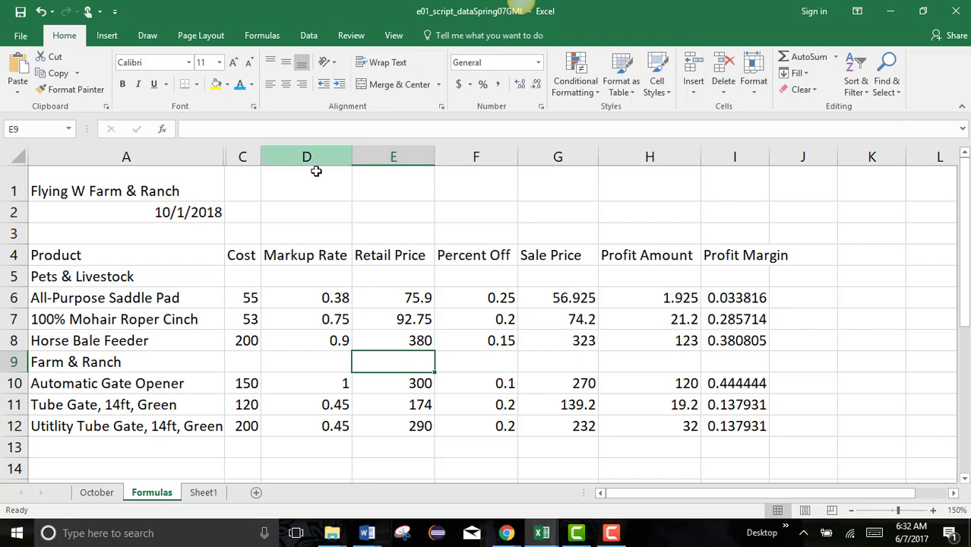
- AutoFit columns D through G, from Markup Rate to Sale Price, to their contents
{"action": "left_click_drag", "start_coordinate": [307, 157], "coordinate": [599, 159]}
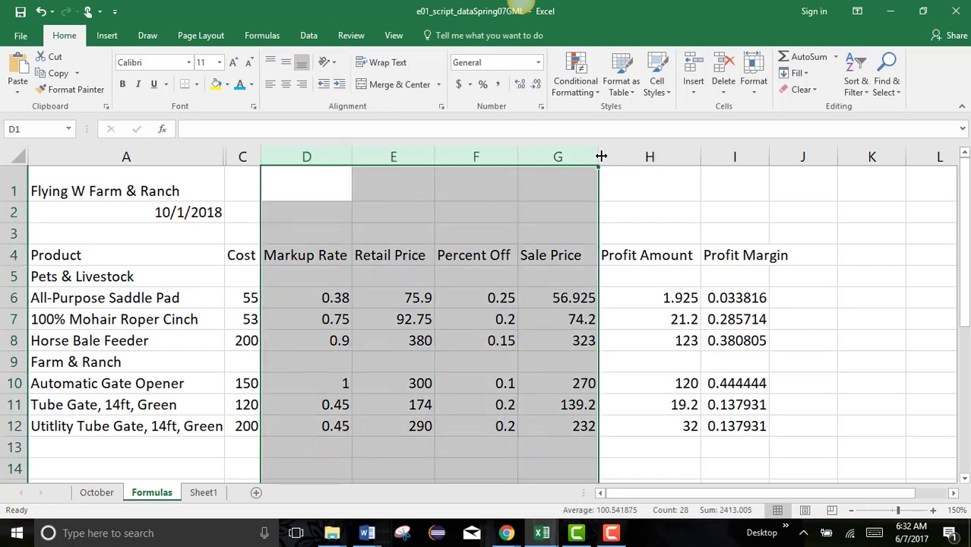
{"action": "double_click", "coordinate": [601, 155]}
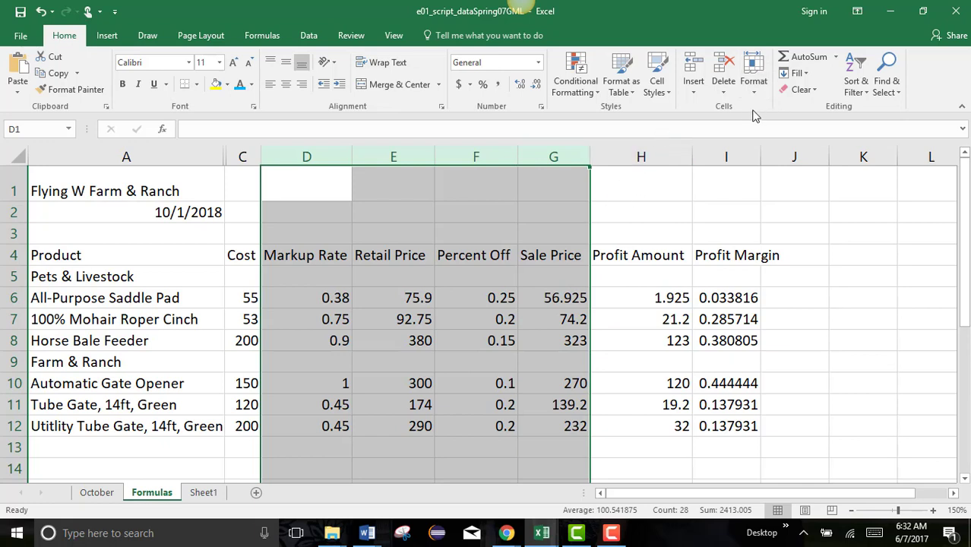
{"action": "left_click", "coordinate": [483, 277]}
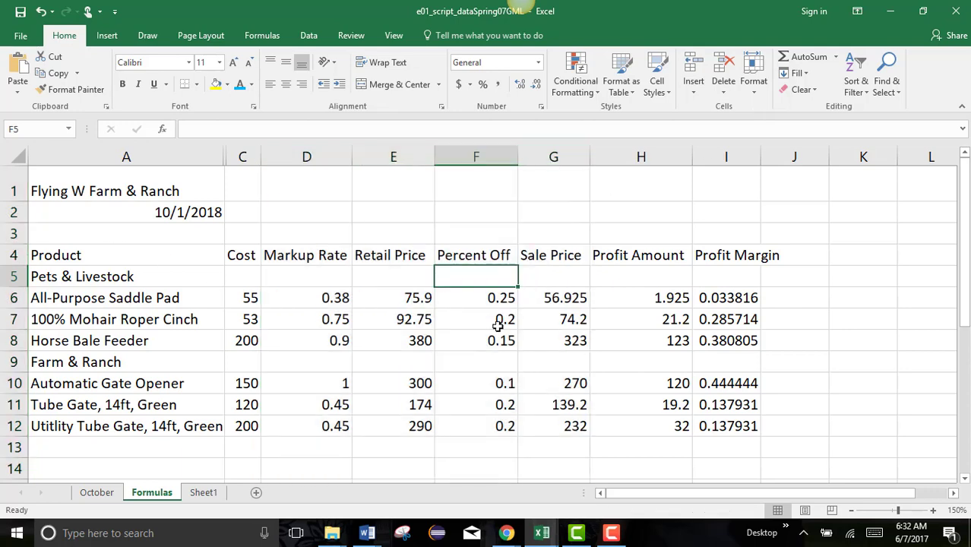